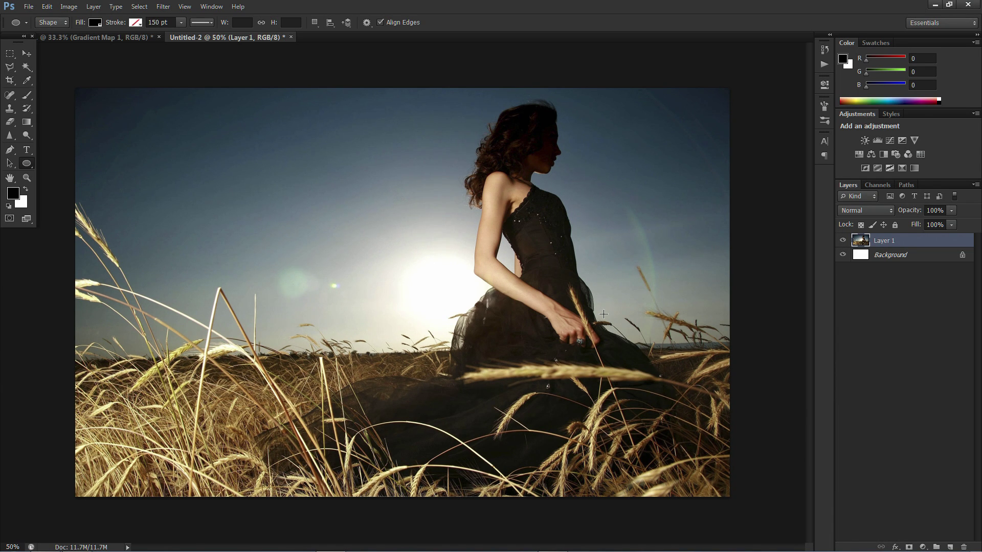
- Find the Gradient Map icon in the Adjustments panel to add a gradient map above Layer 1
{"action": "mouse_move", "coordinate": [552, 550]}
- Add a Gradient Map layer, open its Gradient Editor, and load the Photographic Toning preset set
{"action": "left_click", "coordinate": [919, 168]}
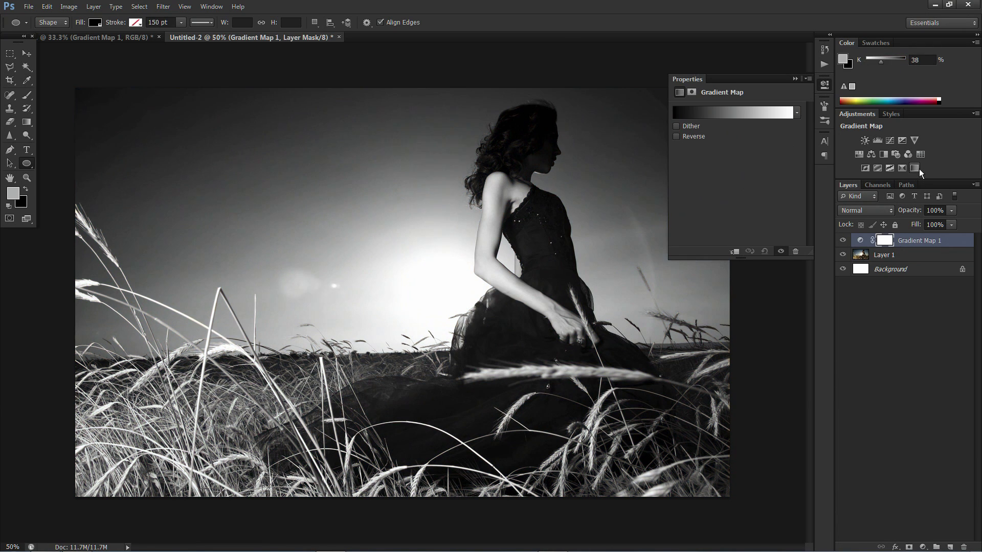
{"action": "left_click", "coordinate": [729, 113]}
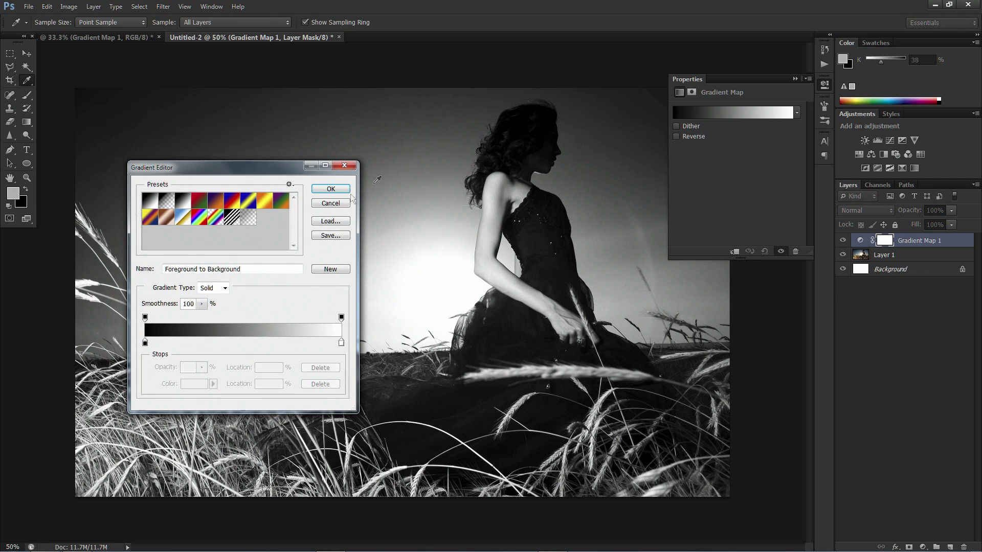
{"action": "left_click", "coordinate": [290, 185]}
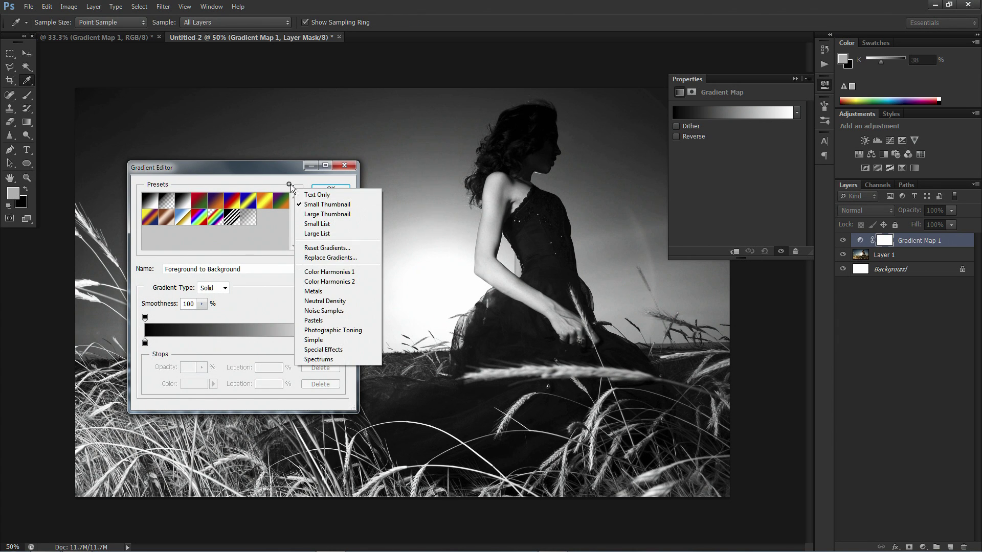
{"action": "left_click", "coordinate": [348, 330]}
- Replace the presets with Photographic Toning, enlarge the editor, and preview Platinum, Selenium and Sepia tones
{"action": "left_click", "coordinate": [445, 203]}
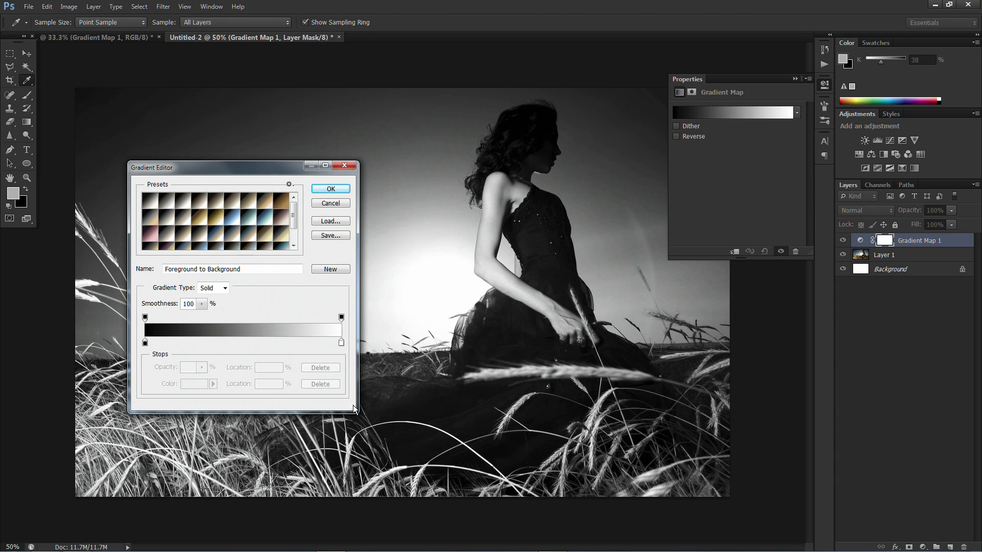
{"action": "left_click_drag", "start_coordinate": [356, 410], "coordinate": [418, 482]}
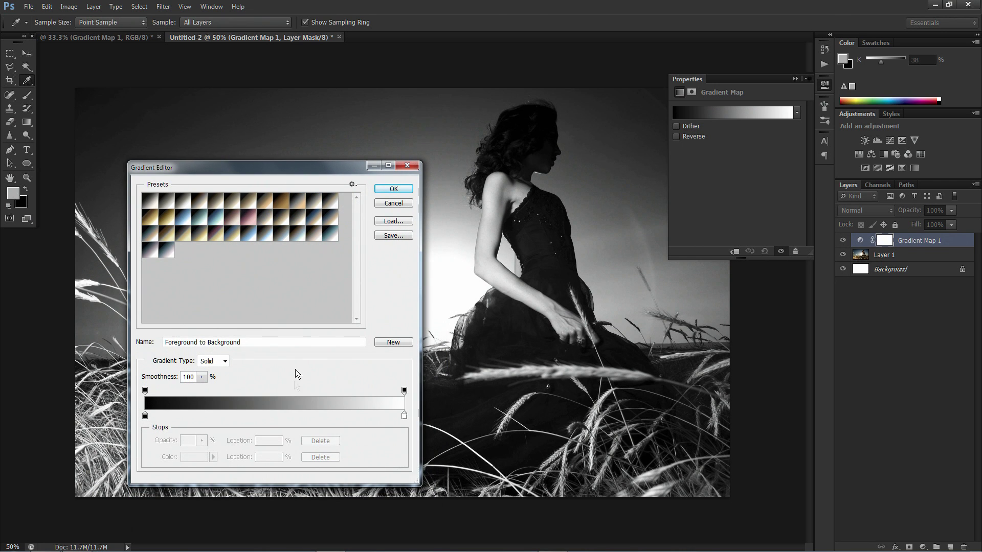
{"action": "left_click", "coordinate": [153, 203]}
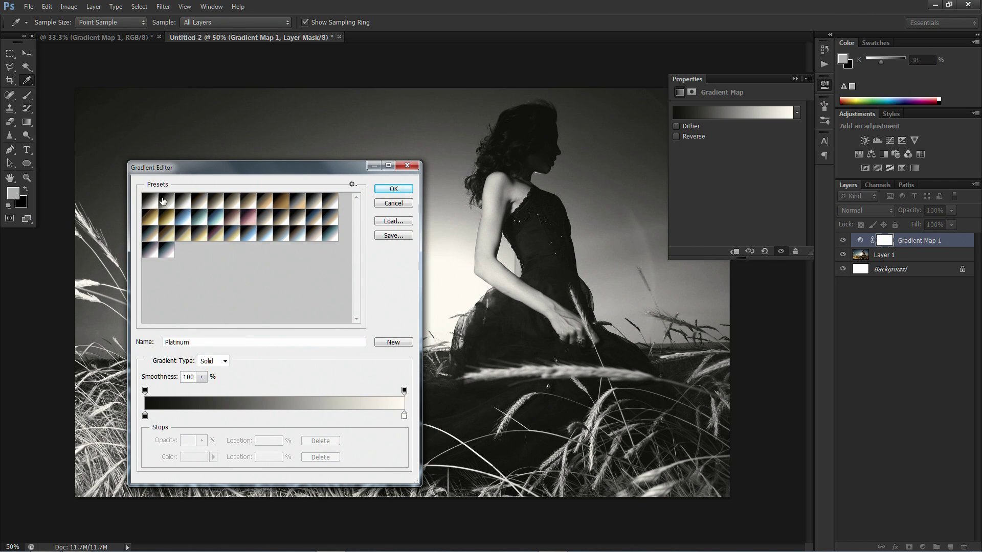
{"action": "left_click", "coordinate": [170, 205]}
{"action": "left_click", "coordinate": [183, 204]}
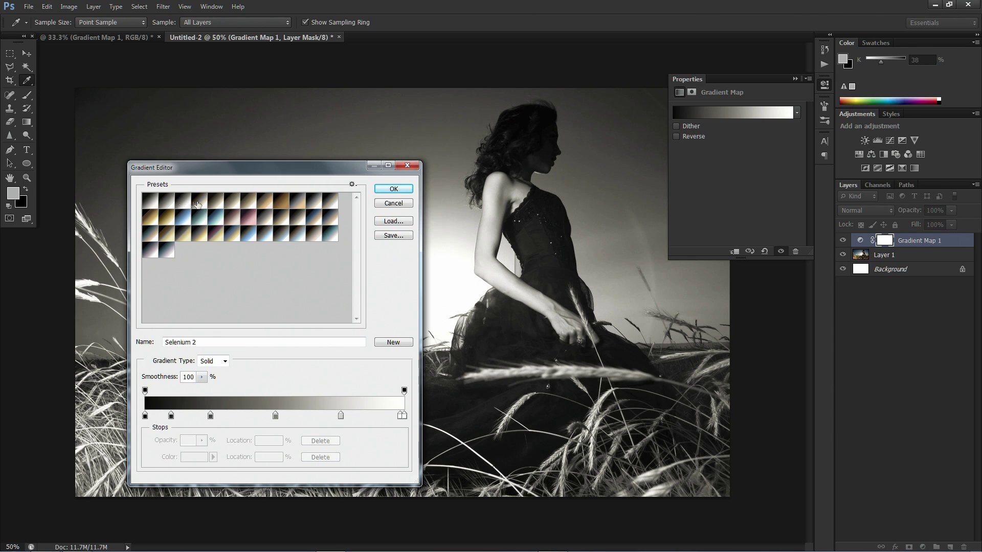
{"action": "left_click", "coordinate": [201, 205]}
{"action": "left_click", "coordinate": [216, 204]}
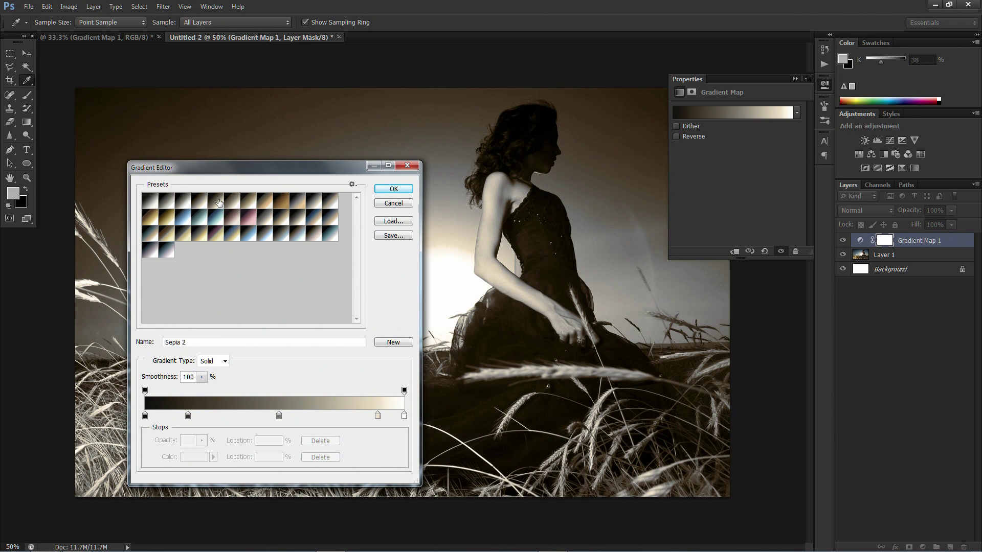
{"action": "left_click", "coordinate": [234, 205]}
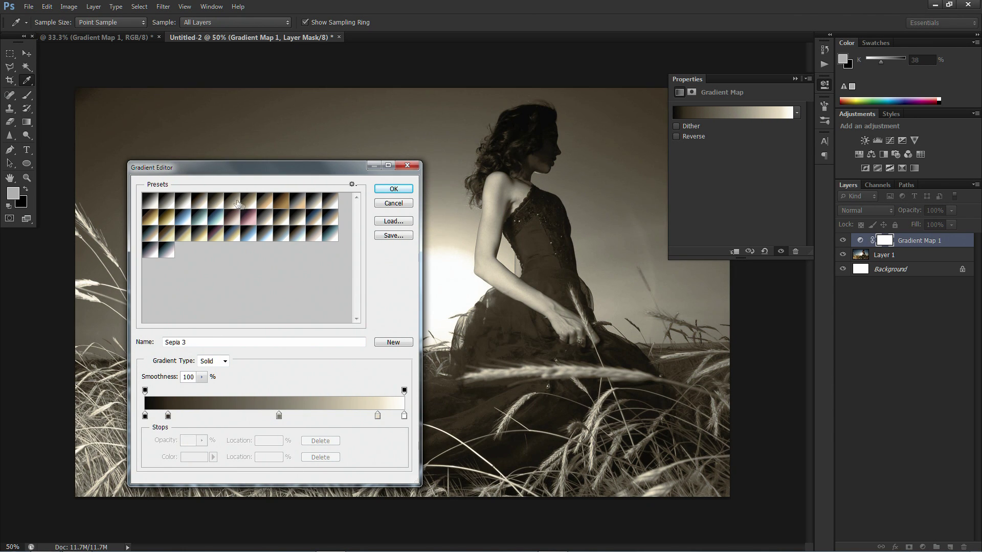
{"action": "left_click", "coordinate": [246, 205]}
{"action": "left_click", "coordinate": [264, 201]}
{"action": "left_click", "coordinate": [280, 202]}
{"action": "left_click", "coordinate": [299, 203]}
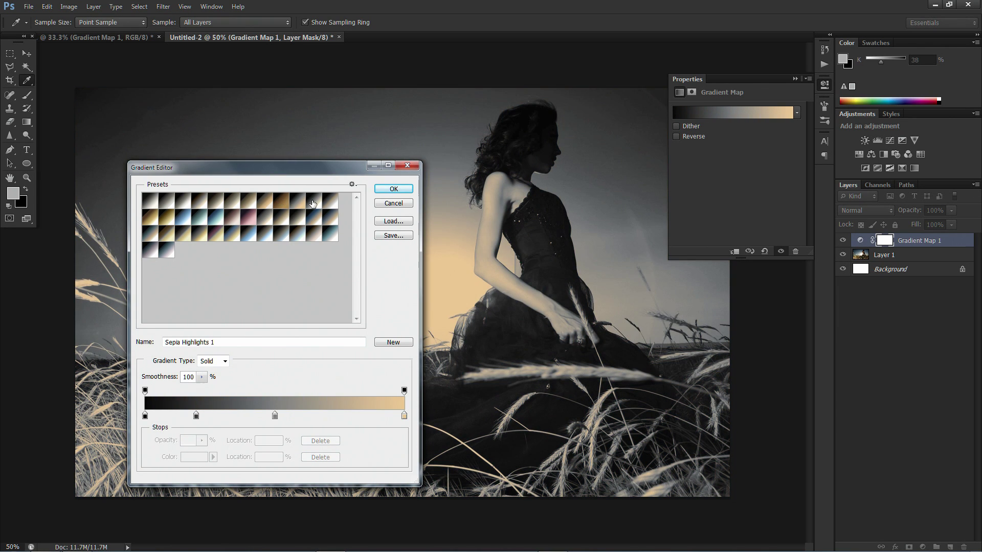
{"action": "left_click", "coordinate": [313, 204]}
{"action": "left_click", "coordinate": [329, 203]}
- Preview the Gold 1, Blue 1, Cyanotype, Sepia-Selenium, Sepia-Blue and Gold-Blue toning presets
{"action": "left_click", "coordinate": [151, 218]}
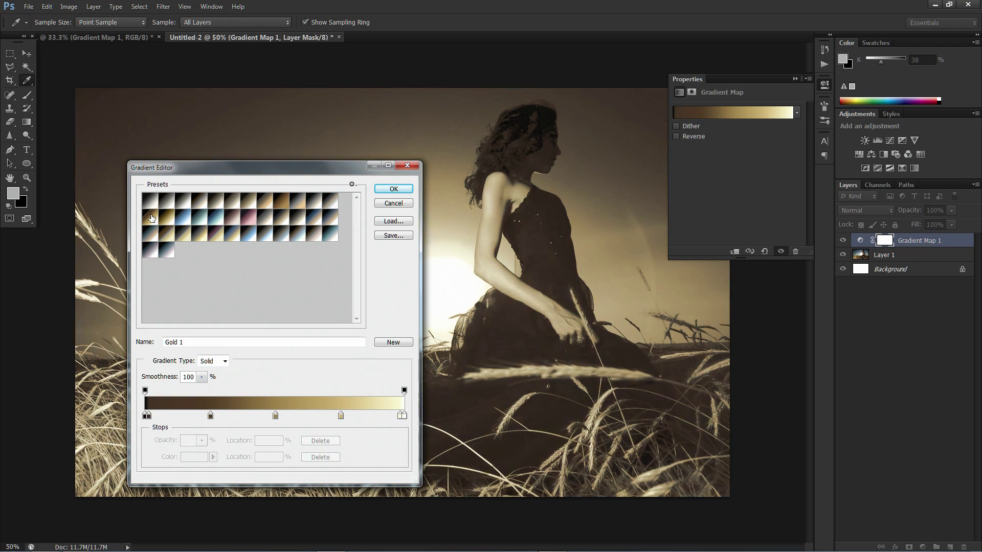
{"action": "left_click", "coordinate": [202, 220]}
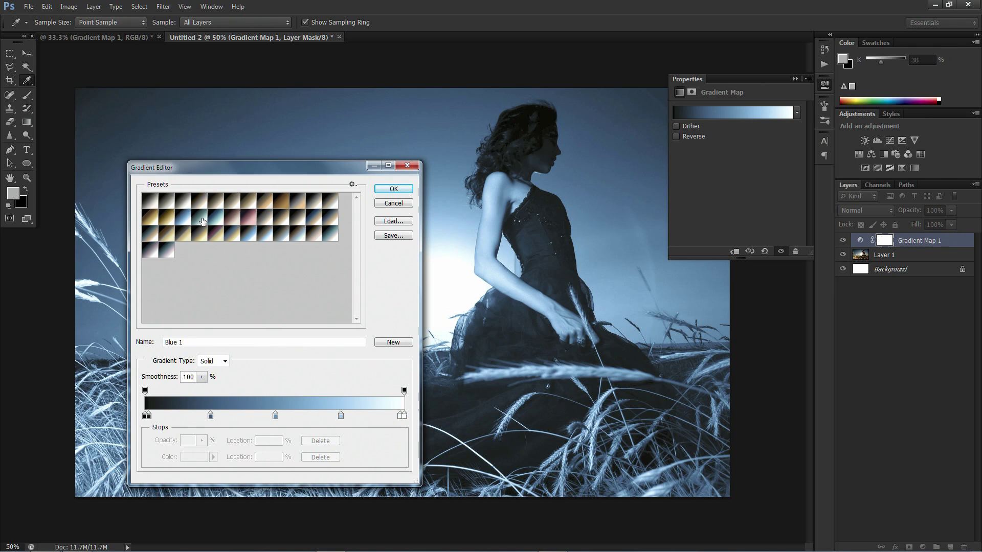
{"action": "left_click", "coordinate": [231, 222]}
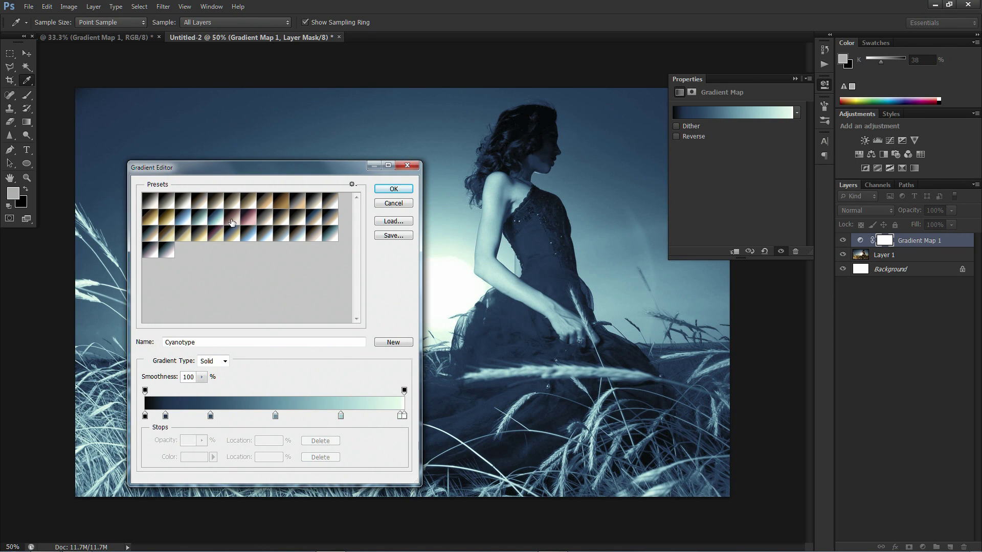
{"action": "left_click", "coordinate": [245, 221]}
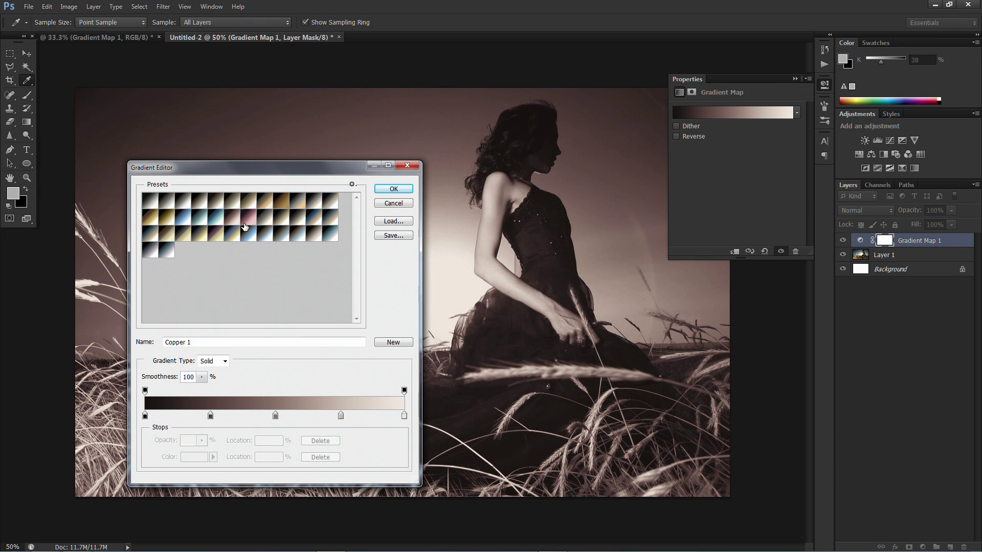
{"action": "left_click", "coordinate": [259, 223]}
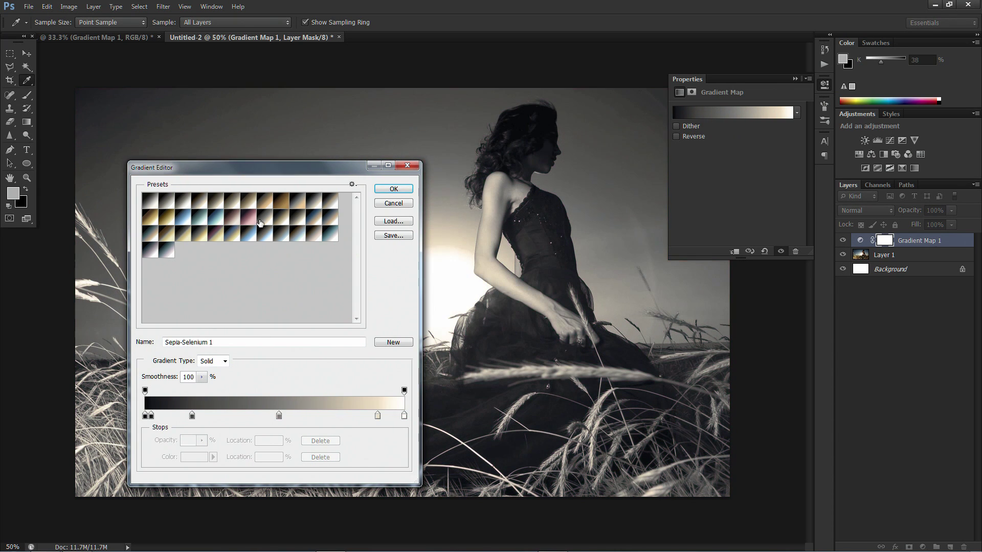
{"action": "left_click", "coordinate": [290, 222]}
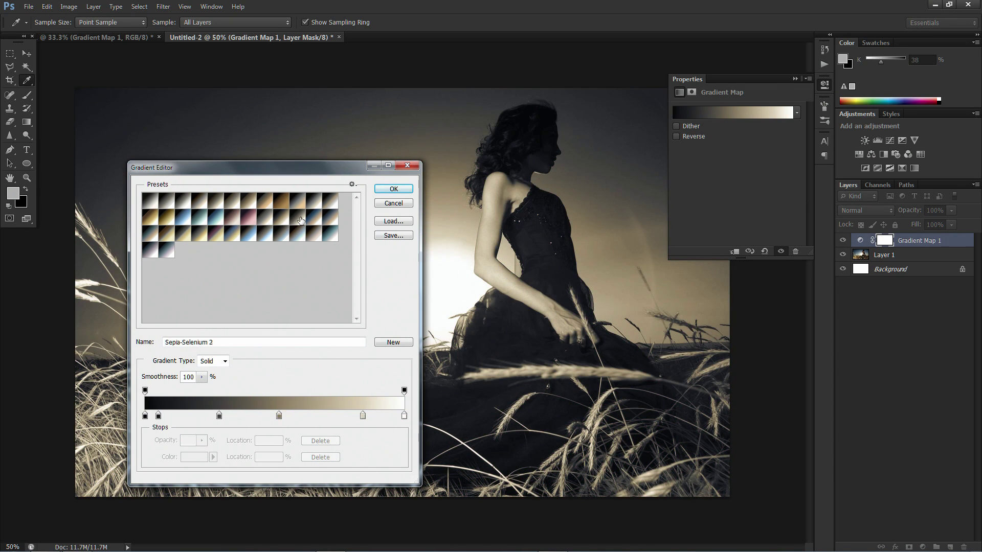
{"action": "left_click", "coordinate": [315, 220]}
{"action": "left_click", "coordinate": [333, 220]}
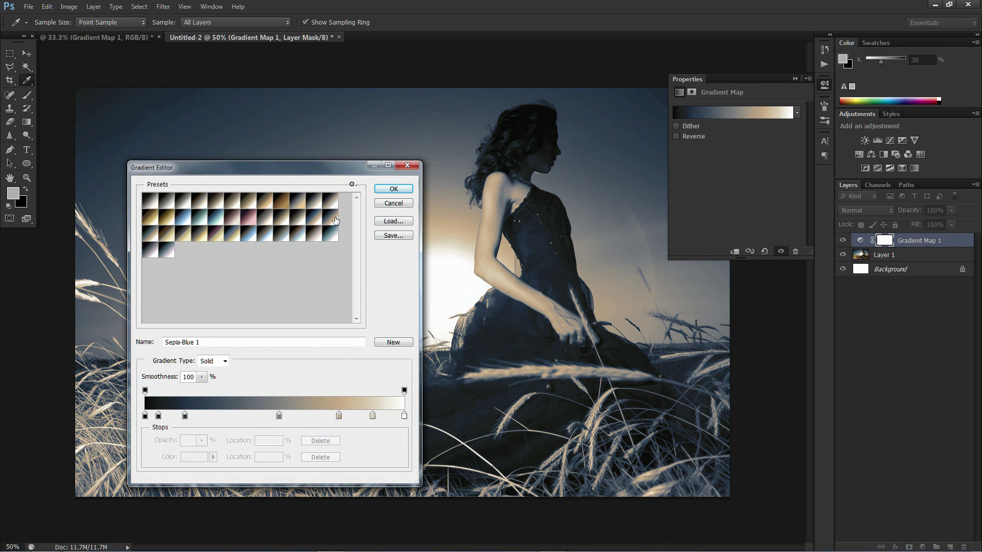
{"action": "left_click", "coordinate": [150, 236]}
{"action": "left_click", "coordinate": [167, 234]}
{"action": "left_click", "coordinate": [183, 237]}
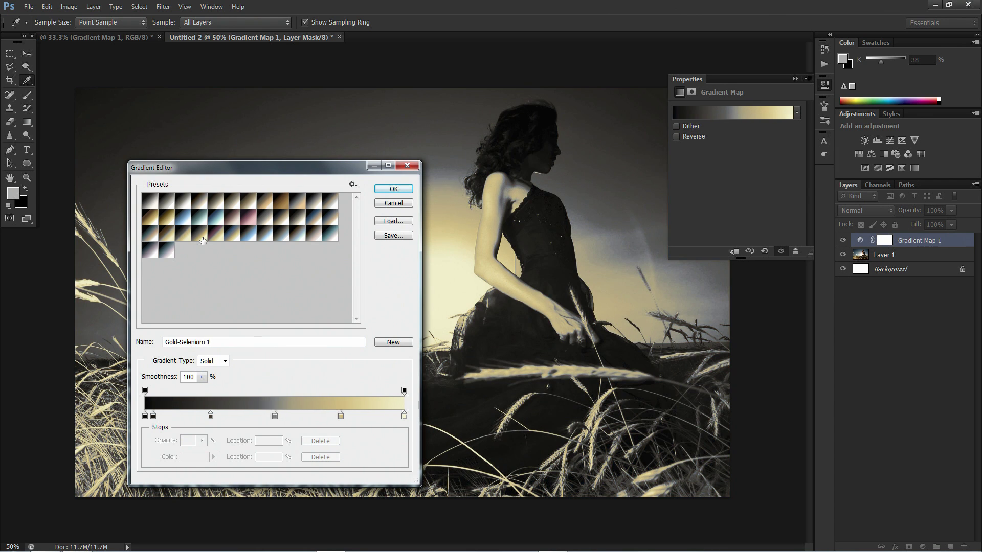
{"action": "left_click", "coordinate": [203, 238]}
{"action": "left_click", "coordinate": [236, 236]}
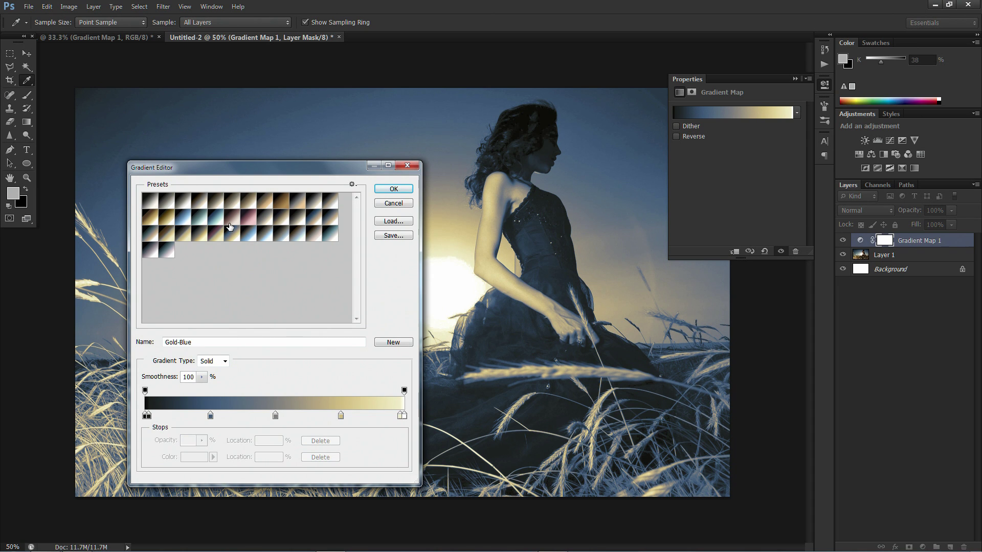
- Compare Blue-Selenium 1 and Cyan-Sepia, then apply the Cobalt-Iron 1 gradient
{"action": "left_click", "coordinate": [266, 237]}
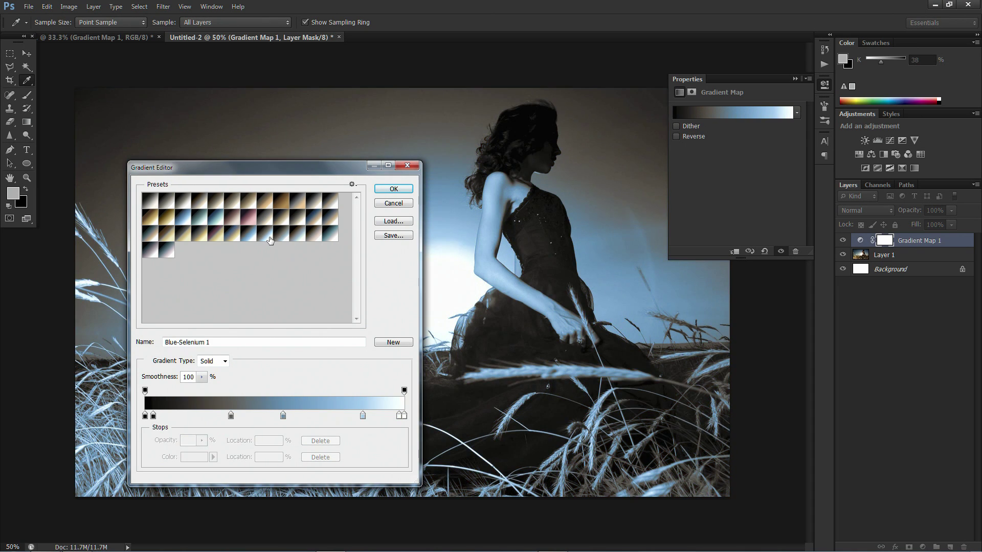
{"action": "left_click", "coordinate": [283, 237]}
{"action": "left_click", "coordinate": [294, 237]}
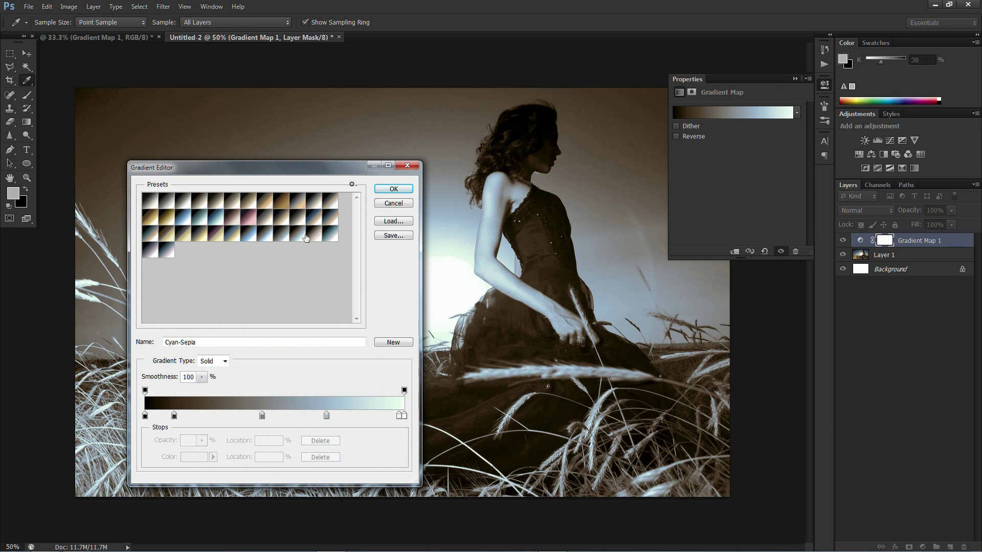
{"action": "left_click", "coordinate": [320, 236]}
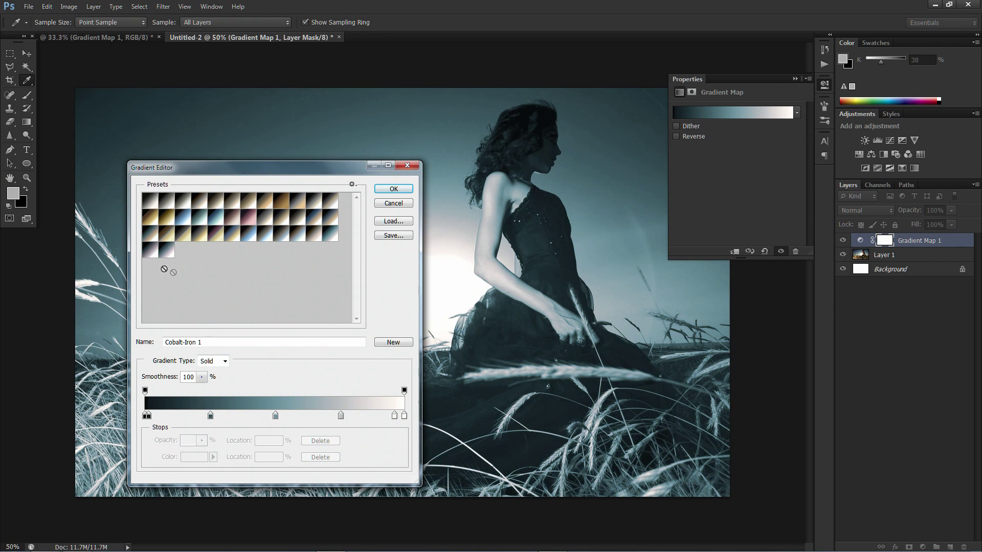
{"action": "left_click", "coordinate": [152, 250]}
{"action": "left_click", "coordinate": [330, 236]}
{"action": "left_click", "coordinate": [393, 189]}
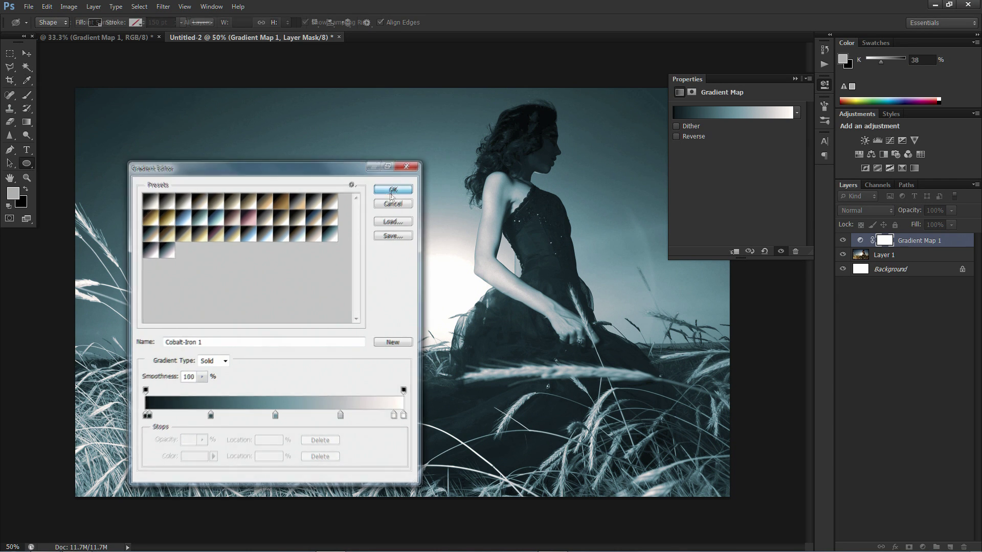
- Lower Gradient Map 1's opacity to 61%
{"action": "left_click_drag", "start_coordinate": [951, 211], "coordinate": [919, 222]}
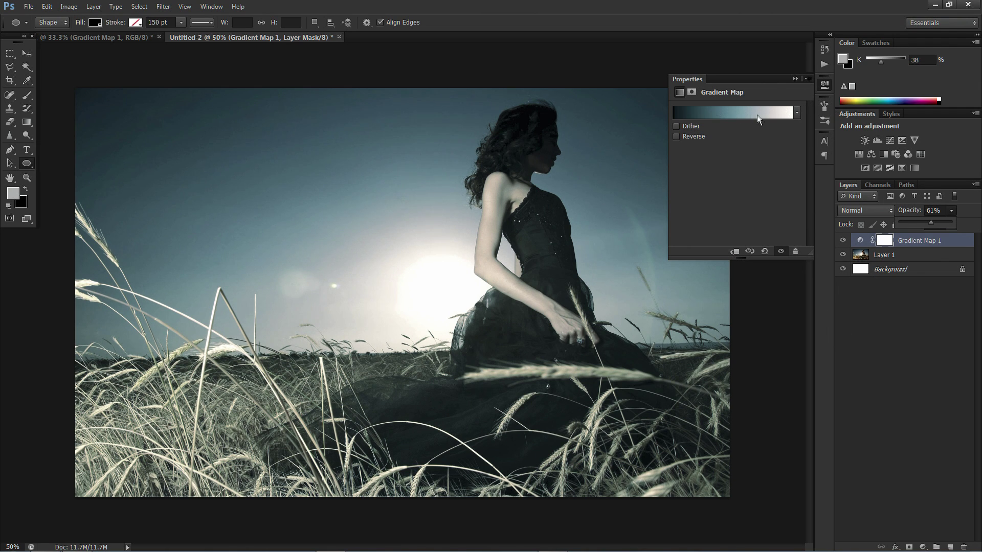
- Hide Gradient Map 1 and add a new empty Layer 2 above Layer 1
{"action": "left_click", "coordinate": [843, 240]}
{"action": "left_click", "coordinate": [890, 254]}
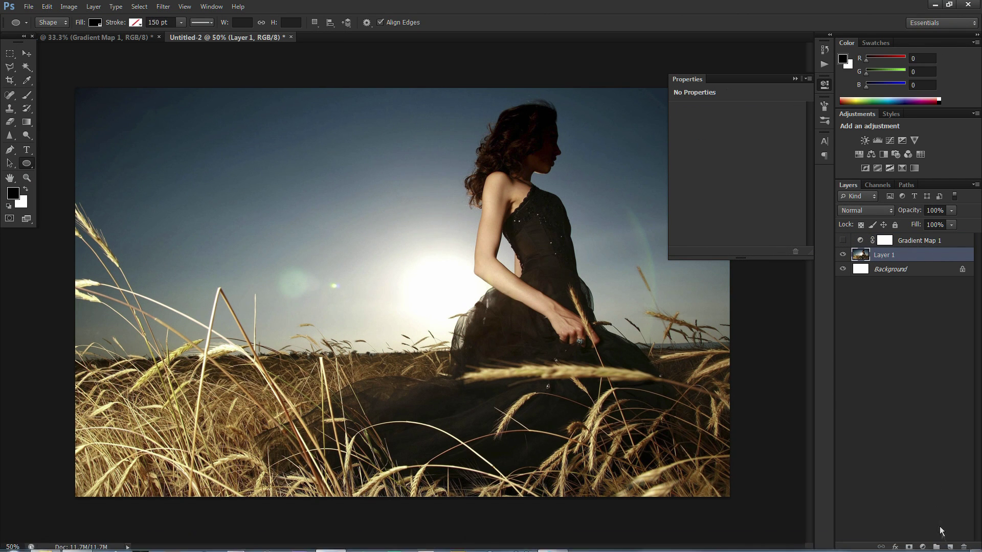
{"action": "left_click", "coordinate": [950, 547]}
- Sample the sky's dark blue and set the foreground colour to a lighter #488daf
{"action": "left_click", "coordinate": [26, 80]}
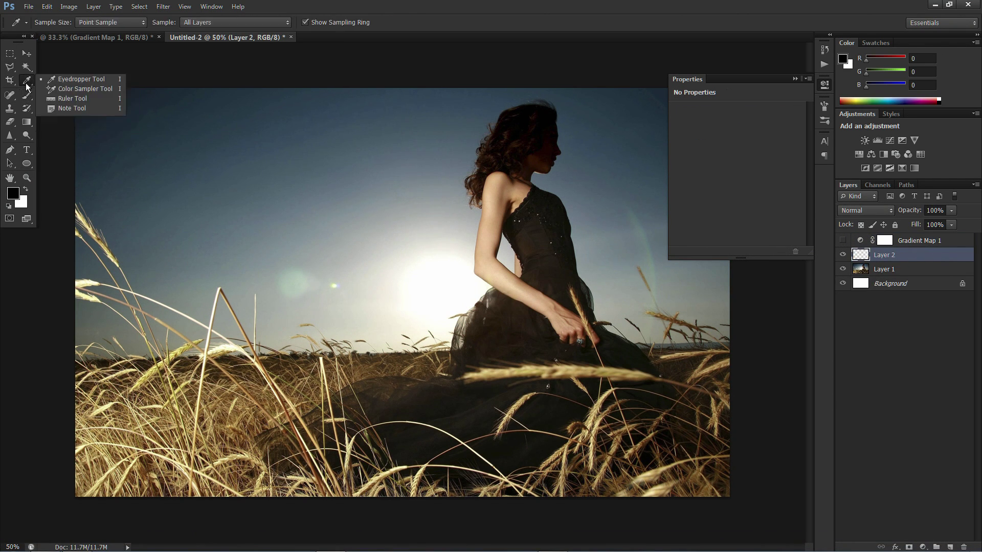
{"action": "left_click", "coordinate": [56, 81]}
{"action": "left_click", "coordinate": [207, 145]}
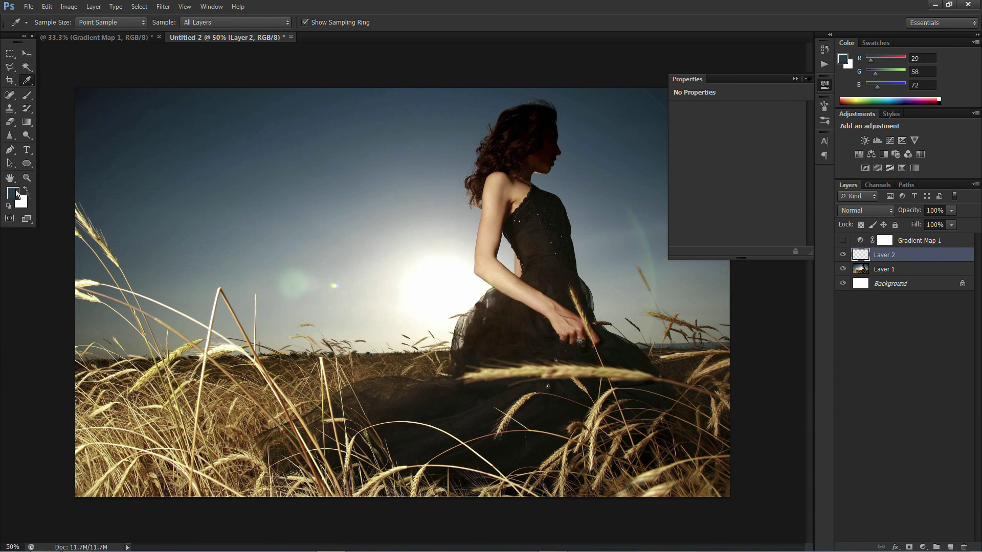
{"action": "left_click", "coordinate": [13, 193]}
{"action": "left_click", "coordinate": [518, 317]}
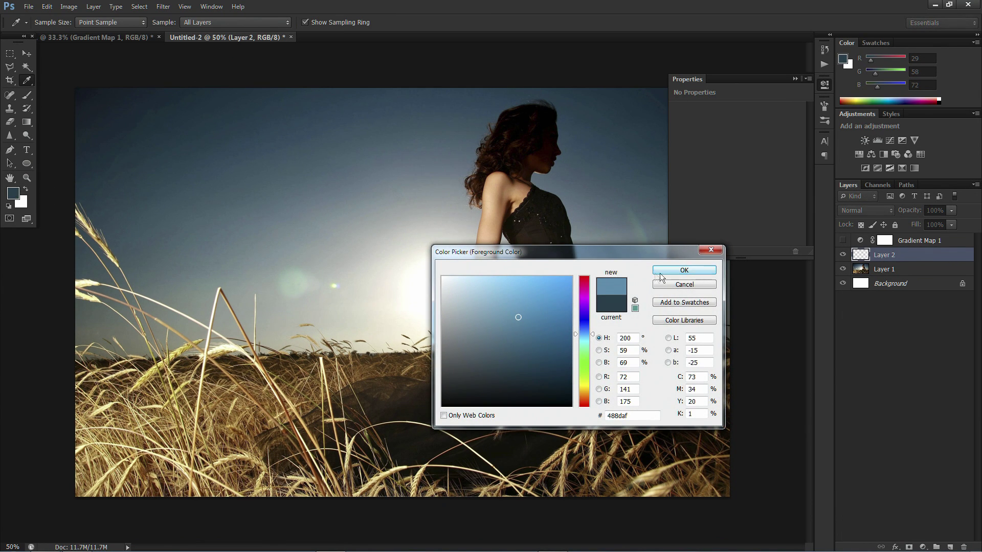
{"action": "left_click", "coordinate": [684, 270]}
- Fill Layer 2 with the light blue using the Paint Bucket
{"action": "left_click", "coordinate": [28, 122]}
{"action": "left_click", "coordinate": [54, 128]}
{"action": "left_click", "coordinate": [434, 245]}
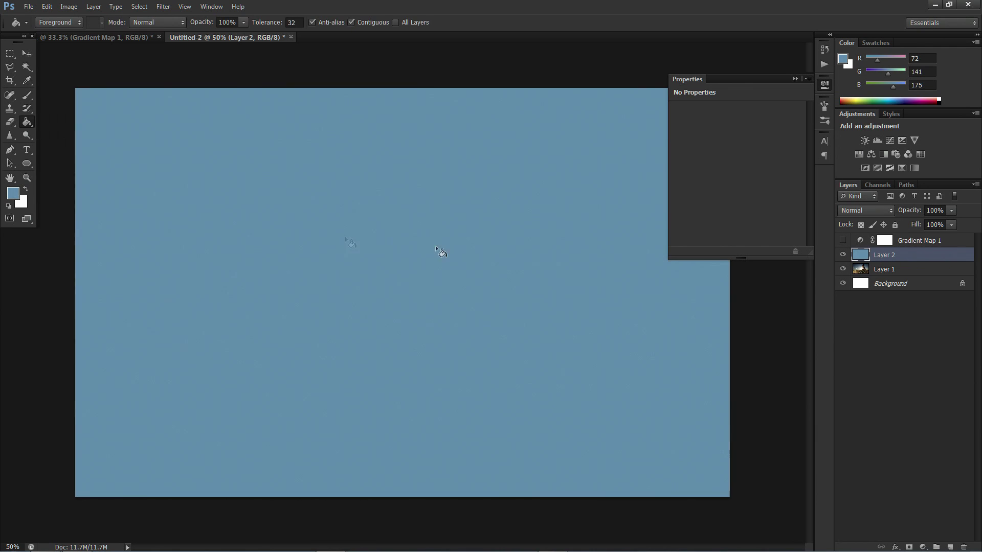
- Test Overlay, then leave Layer 2 in Normal mode at 48% opacity and hide it
{"action": "left_click", "coordinate": [891, 210]}
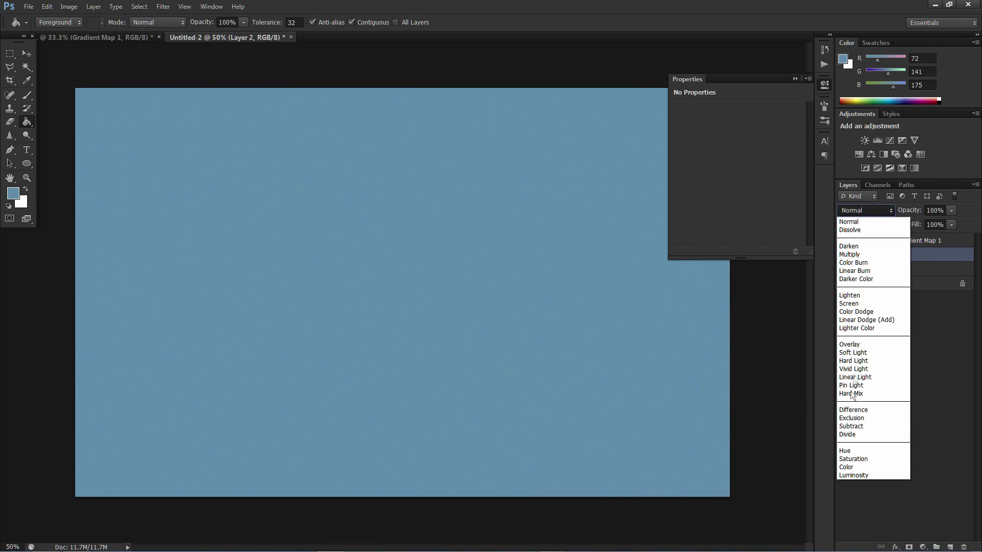
{"action": "left_click", "coordinate": [856, 346]}
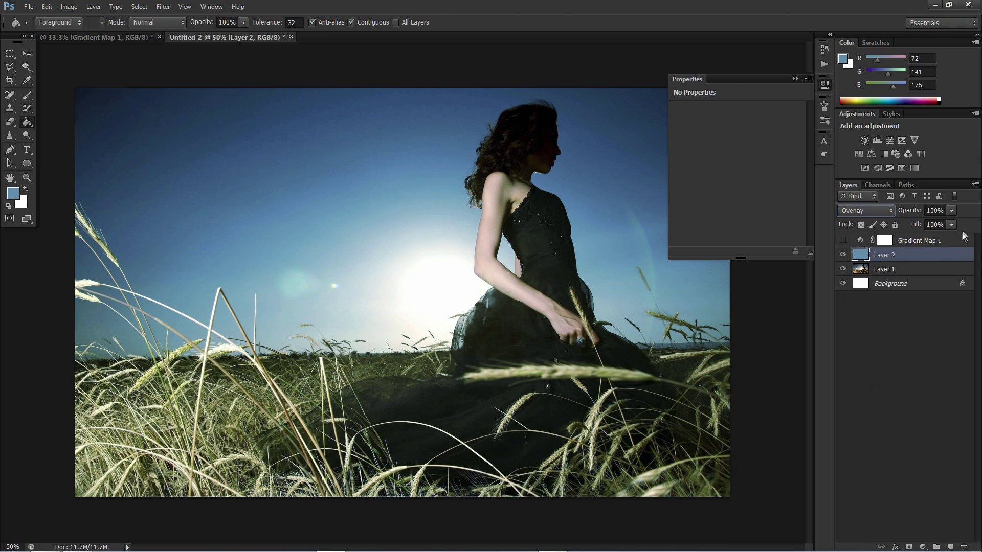
{"action": "left_click", "coordinate": [953, 211]}
{"action": "left_click_drag", "start_coordinate": [926, 226], "coordinate": [921, 225]}
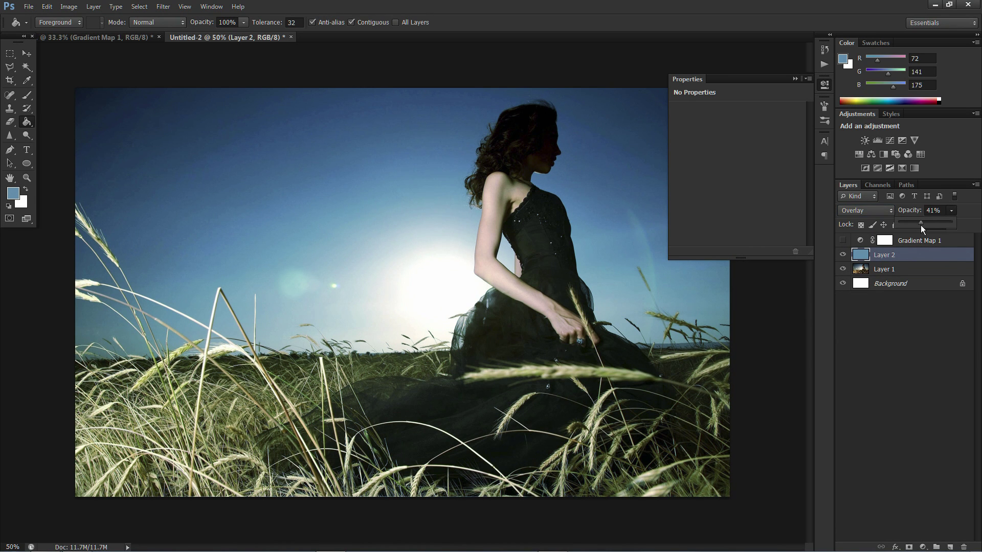
{"action": "left_click", "coordinate": [890, 213]}
{"action": "left_click", "coordinate": [876, 218]}
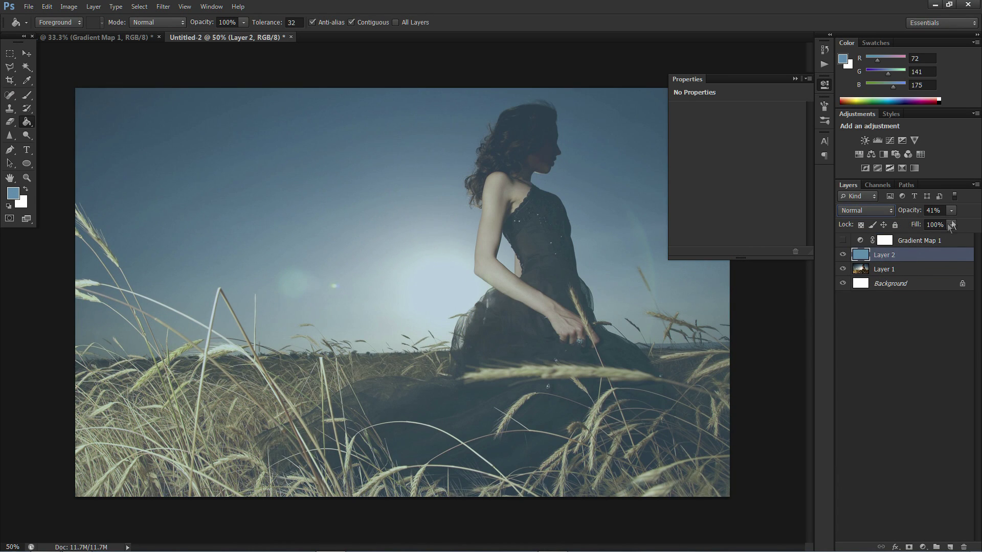
{"action": "left_click", "coordinate": [951, 225]}
{"action": "left_click_drag", "start_coordinate": [939, 220], "coordinate": [938, 220]}
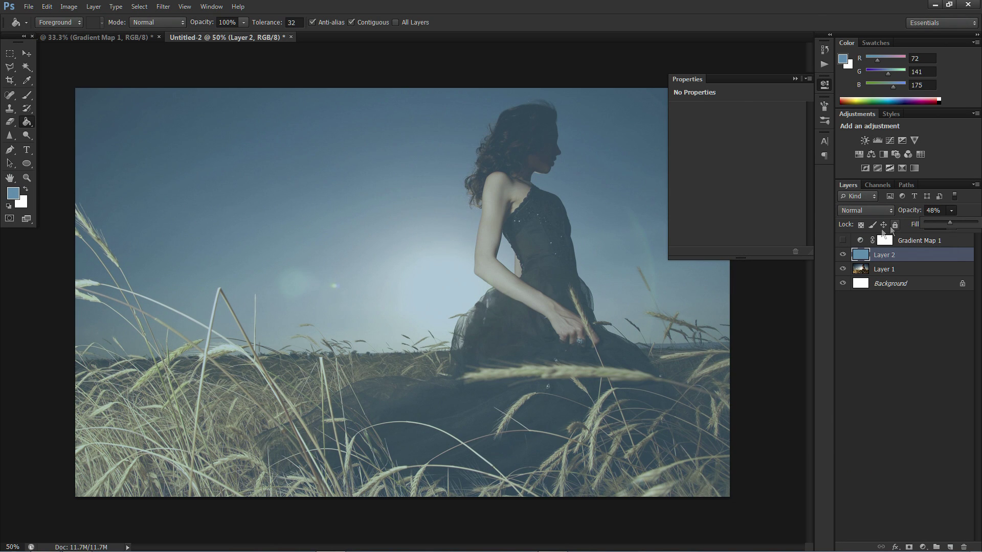
{"action": "left_click", "coordinate": [843, 255]}
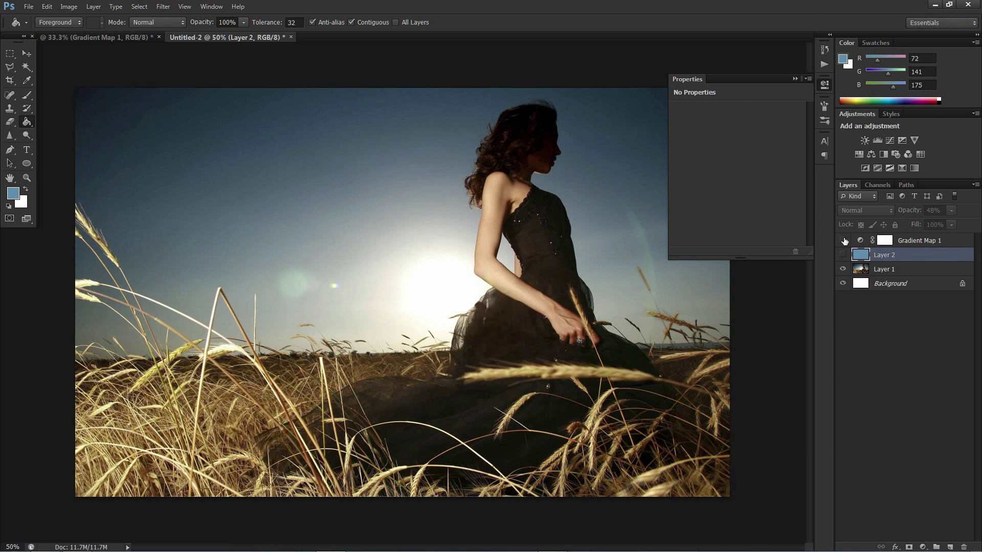
- Show Gradient Map 1 again and set its opacity to 68%
{"action": "left_click", "coordinate": [843, 240]}
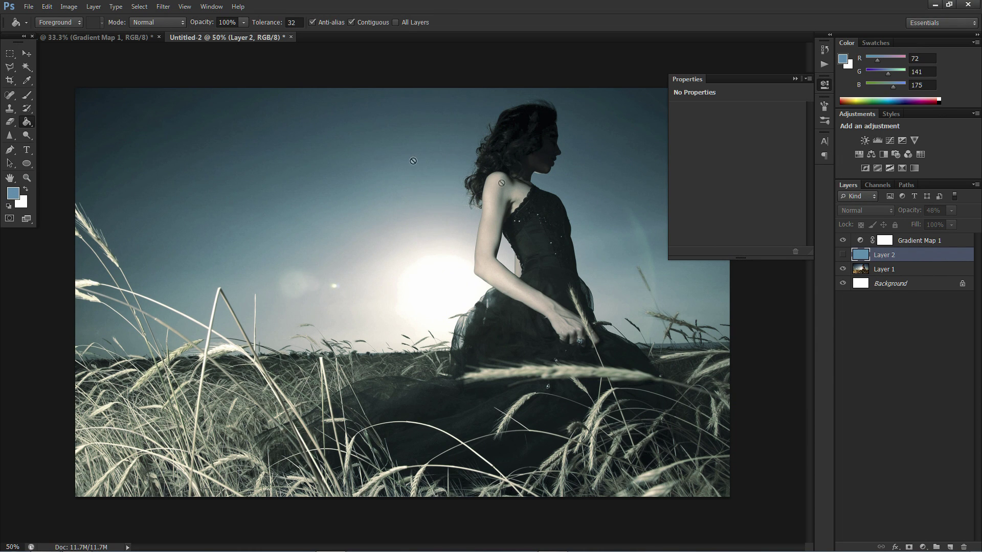
{"action": "left_click", "coordinate": [933, 243]}
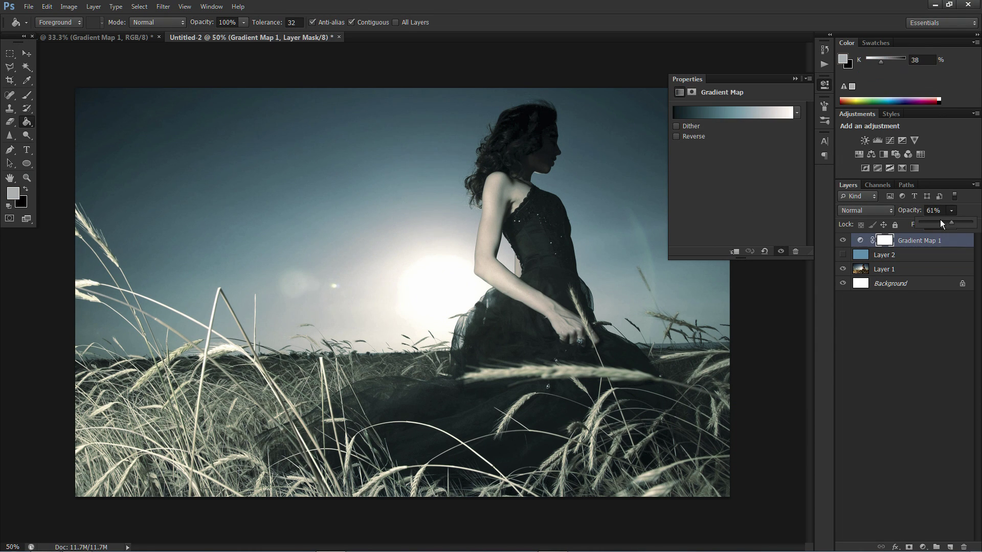
{"action": "left_click_drag", "start_coordinate": [966, 226], "coordinate": [927, 231]}
{"action": "left_click", "coordinate": [955, 222]}
- Preview Gold-Blue, Copper-Sepia and other toning presets, then apply Sepia-Blue 1
{"action": "left_click", "coordinate": [742, 109]}
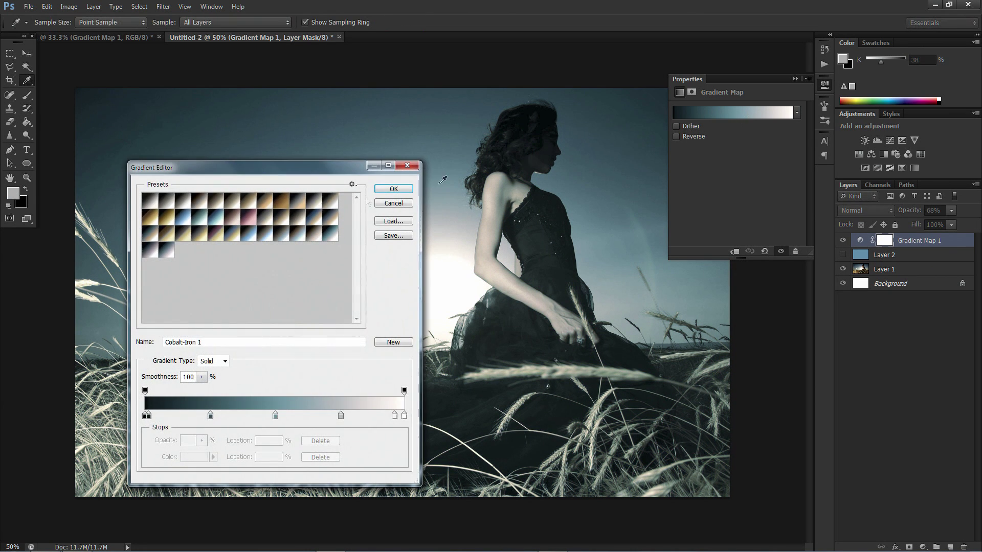
{"action": "left_click", "coordinate": [244, 234]}
{"action": "left_click", "coordinate": [234, 237]}
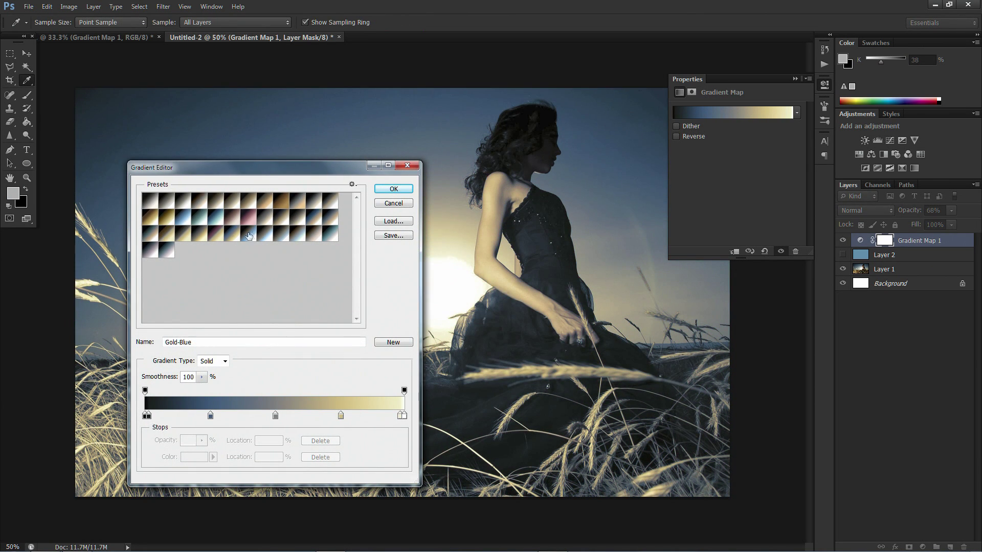
{"action": "left_click", "coordinate": [286, 233]}
{"action": "left_click", "coordinate": [284, 240]}
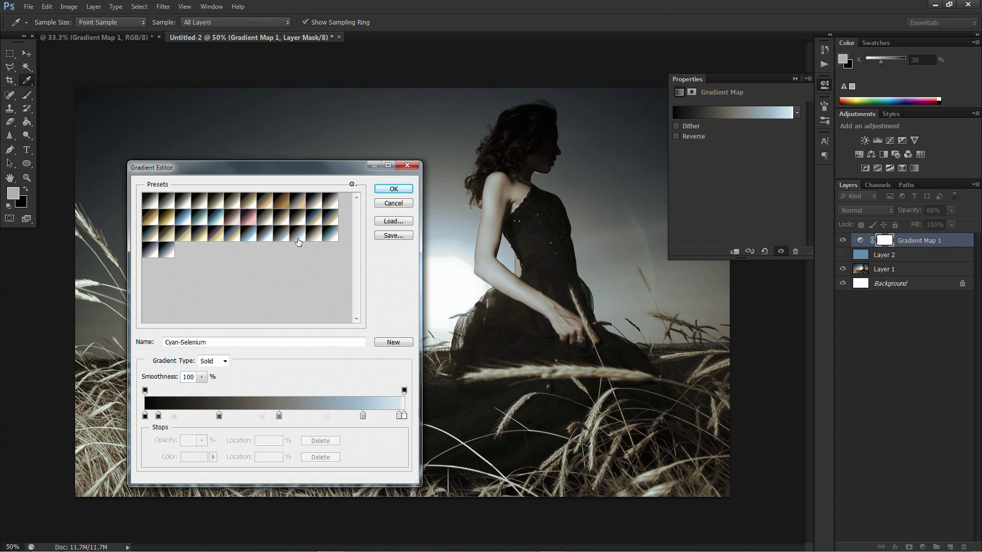
{"action": "left_click", "coordinate": [313, 240]}
{"action": "left_click", "coordinate": [327, 240]}
{"action": "left_click", "coordinate": [313, 240]}
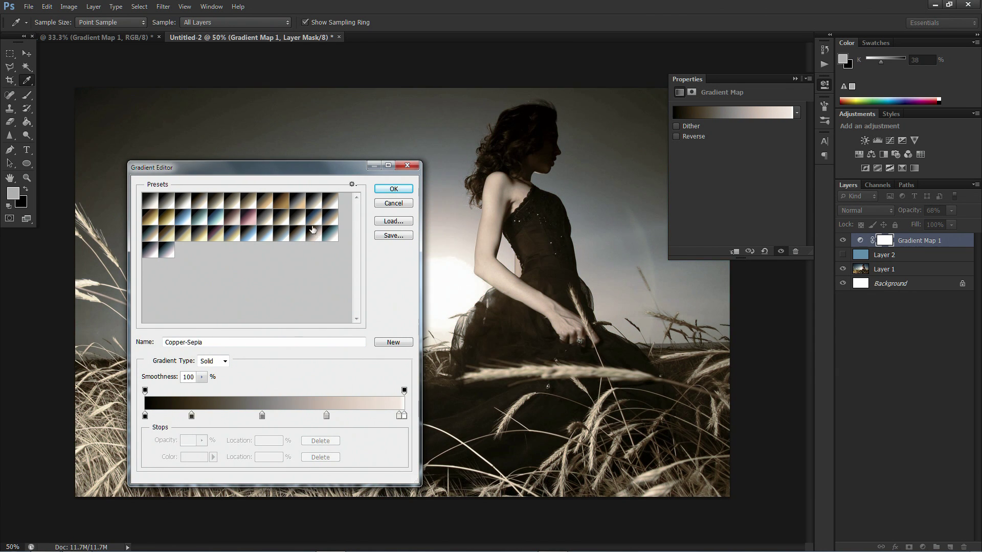
{"action": "left_click", "coordinate": [327, 216]}
{"action": "left_click", "coordinate": [326, 215]}
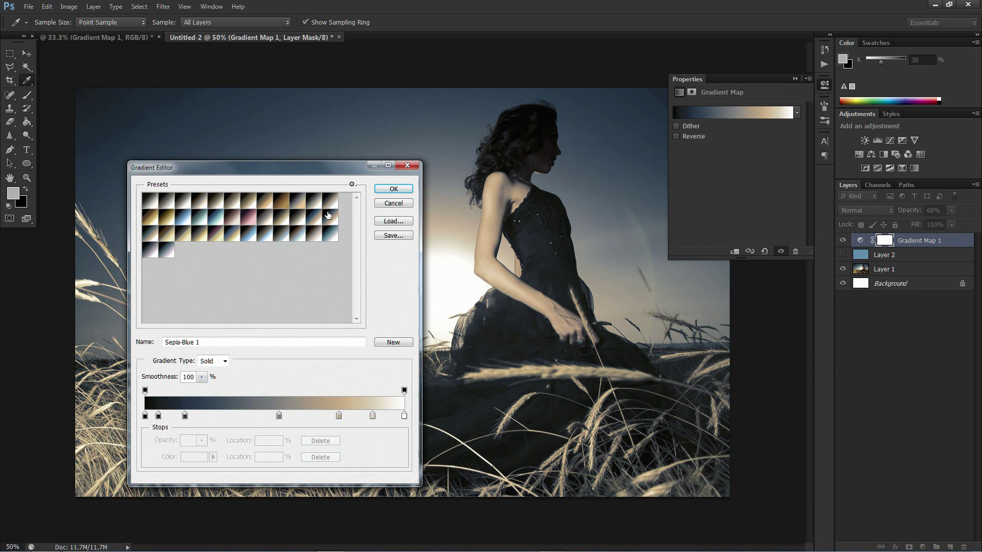
{"action": "left_click", "coordinate": [394, 190]}
- Apply Add Noise to Layer 1 at 5.86%, Uniform, Monochromatic
{"action": "key", "text": "g"}
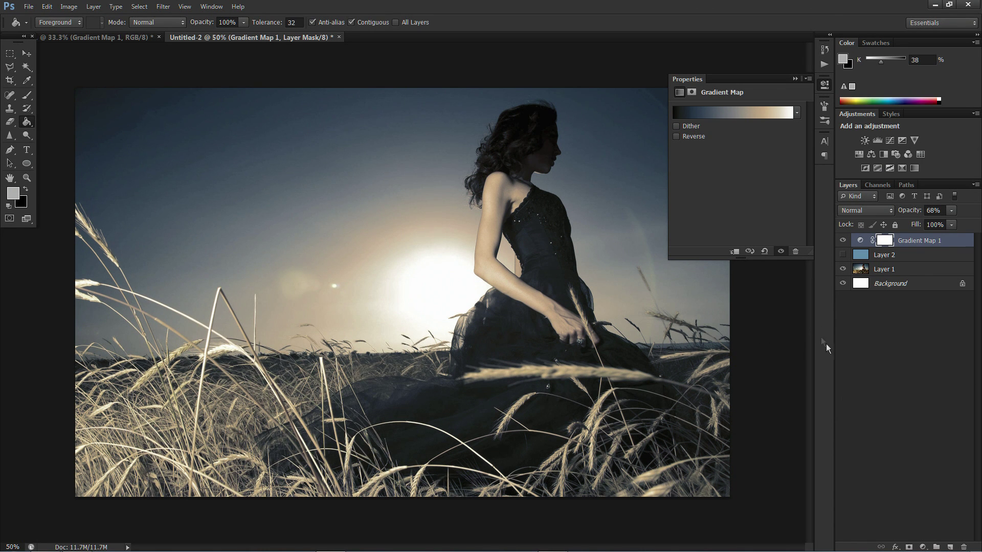
{"action": "left_click", "coordinate": [885, 269]}
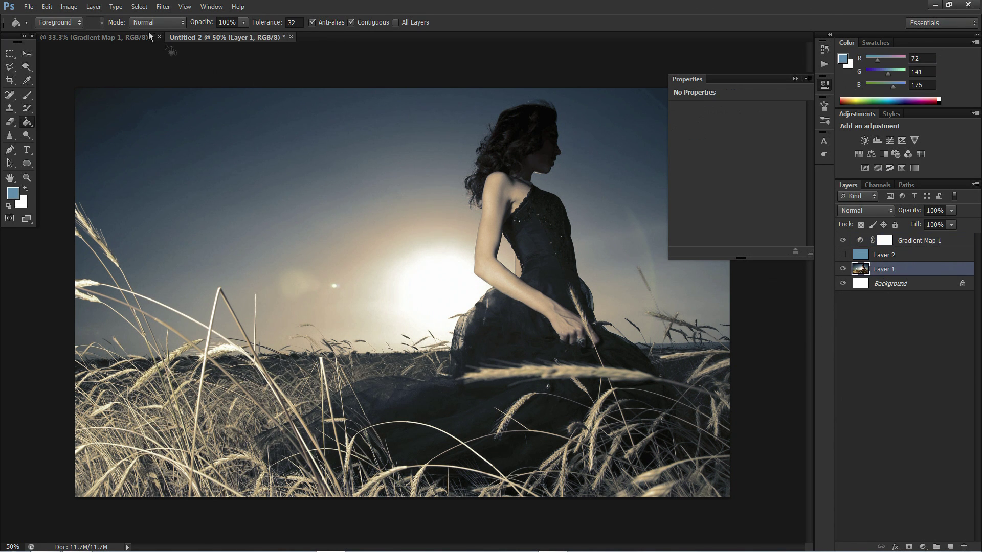
{"action": "left_click", "coordinate": [164, 6]}
{"action": "mouse_move", "coordinate": [188, 131]}
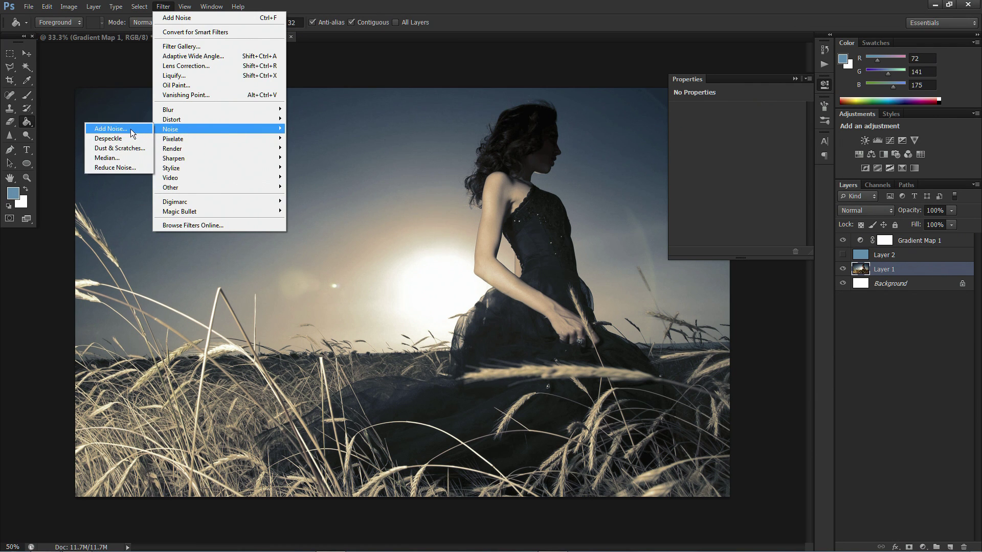
{"action": "left_click", "coordinate": [131, 129]}
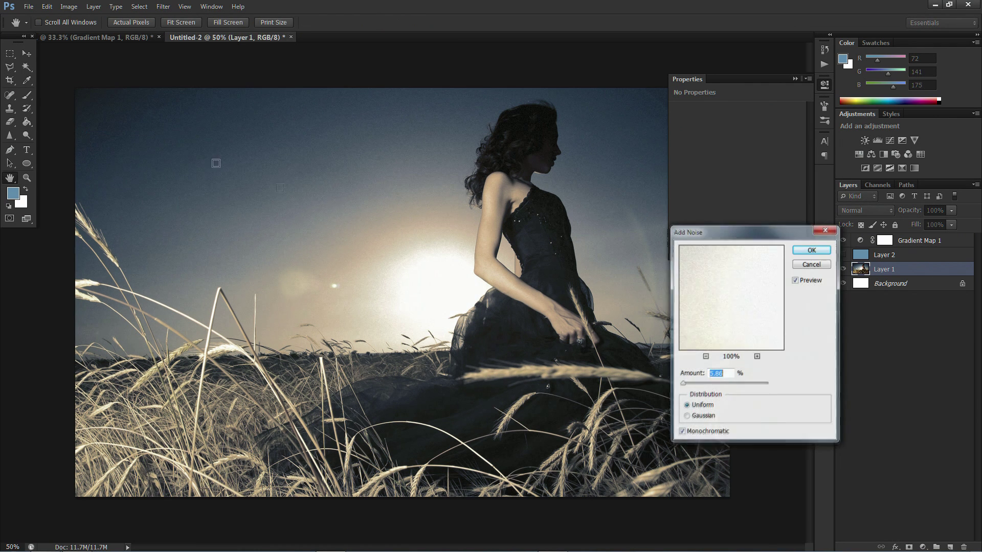
{"action": "left_click", "coordinate": [811, 250]}
{"action": "left_click", "coordinate": [795, 79]}
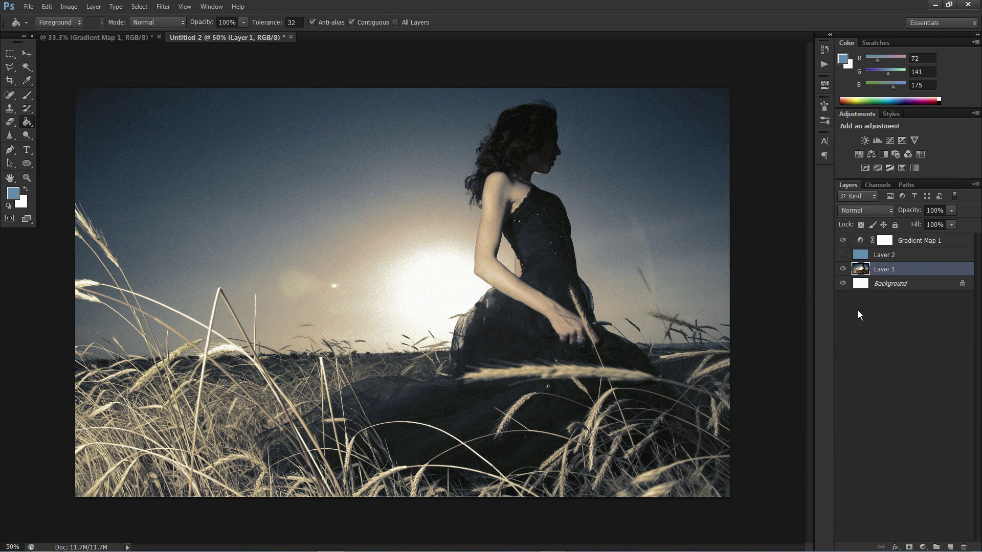